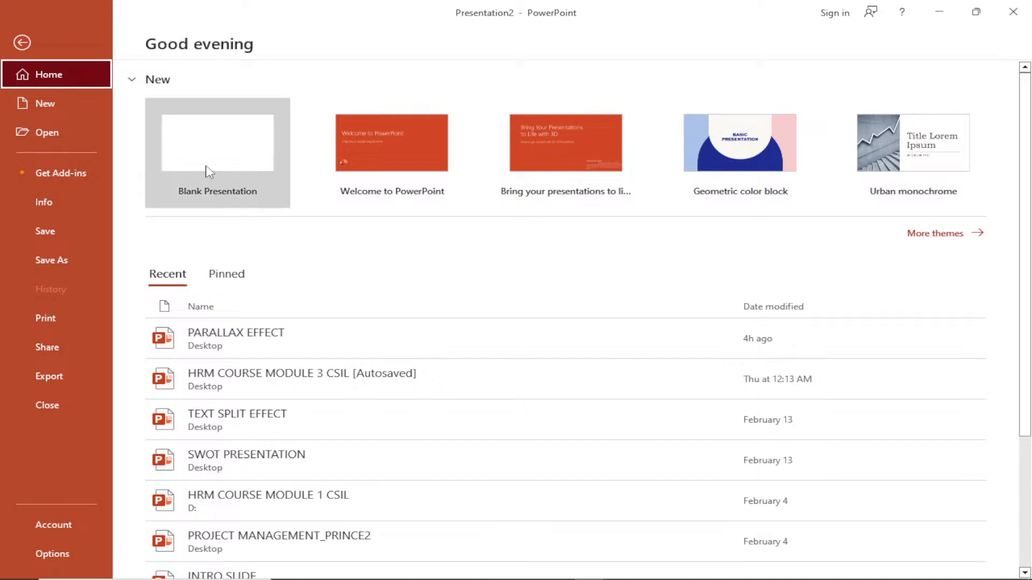
Pin the recent presentation HRM COURSE MODULE 3 CSIL [Autosaved] and check the list of pinned files.
left_click(225, 279)
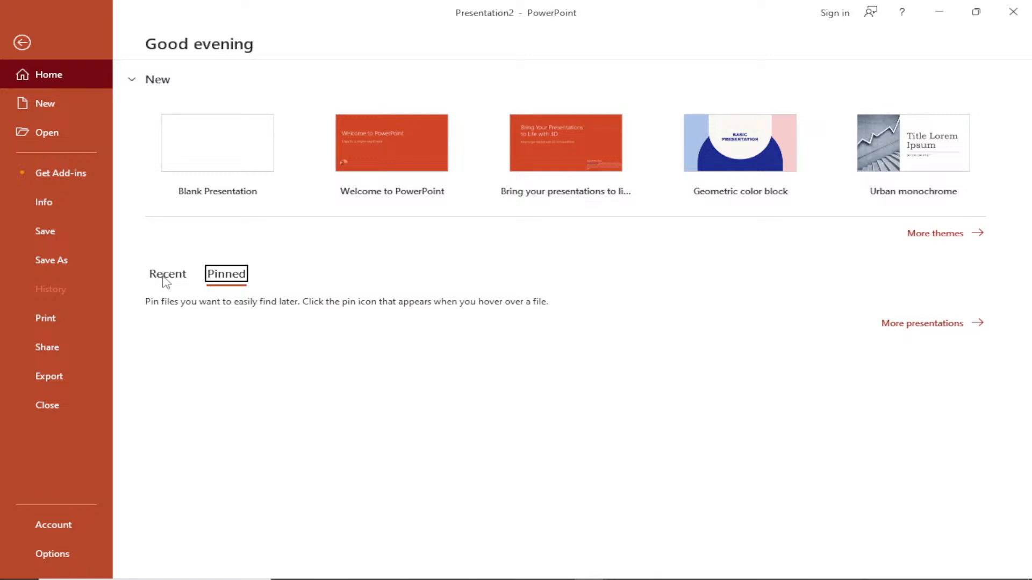
left_click(166, 280)
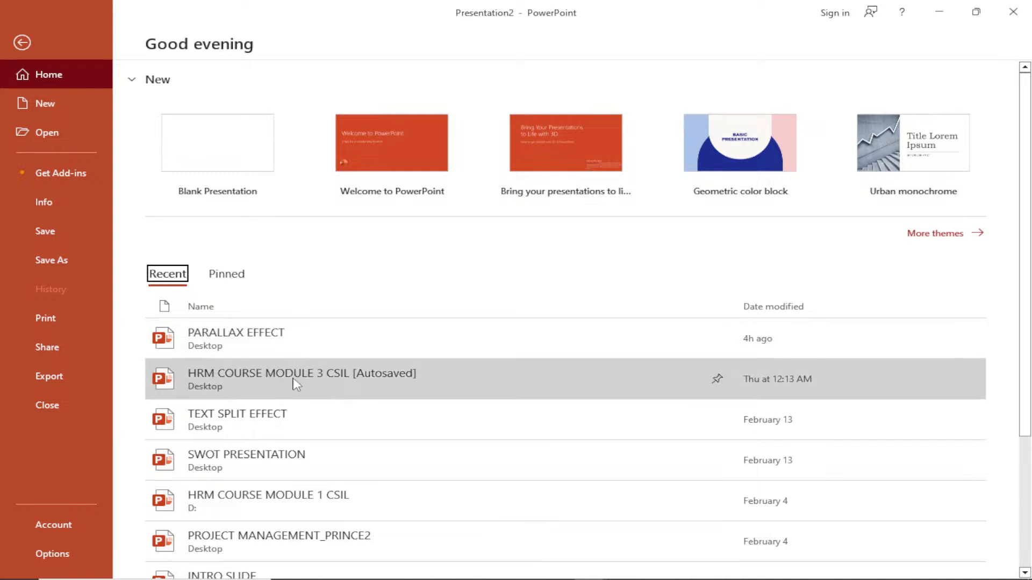
left_click(716, 381)
scroll(718, 382, "down", 3)
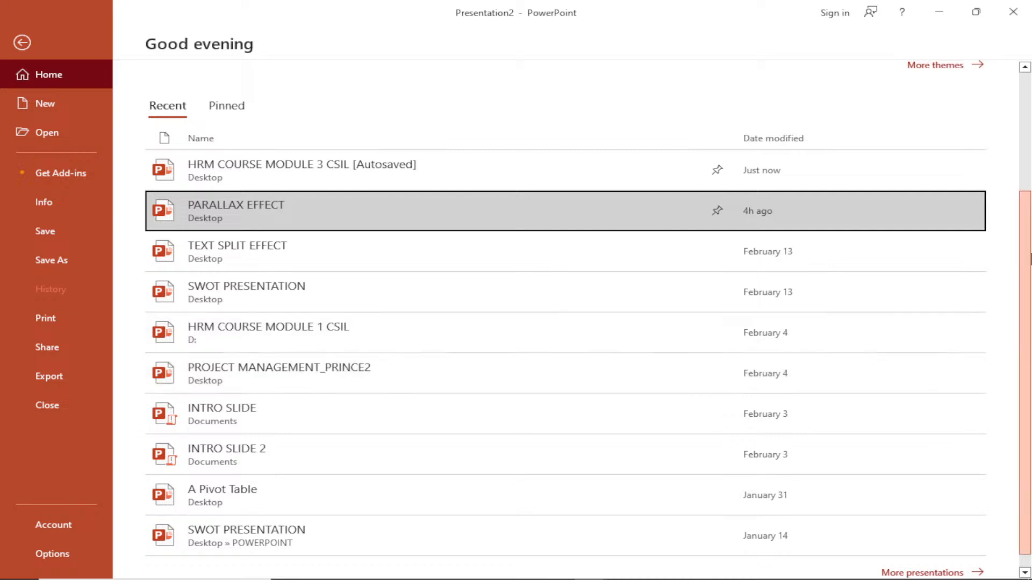
scroll(1026, 260, "up", 1)
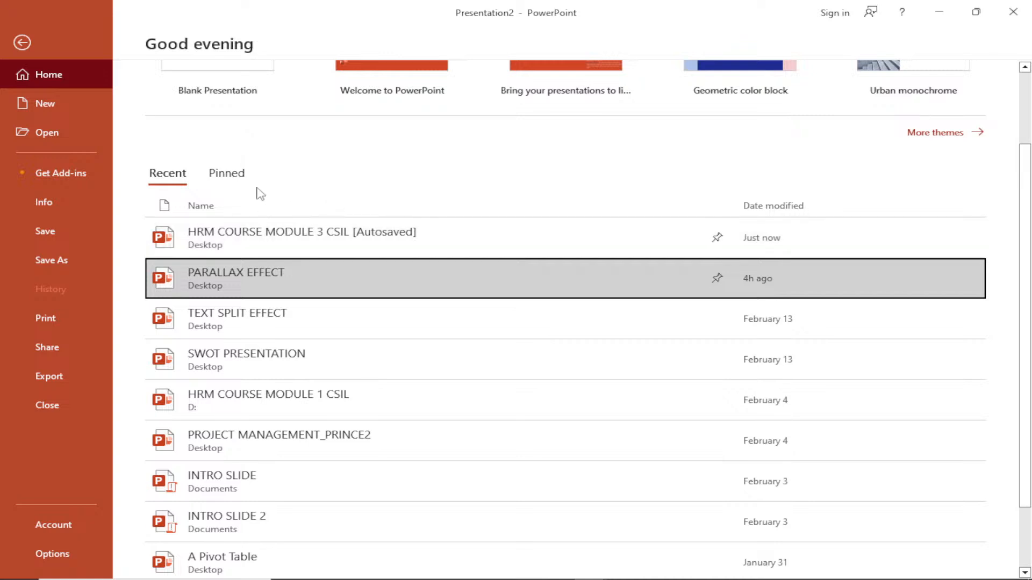
left_click(227, 177)
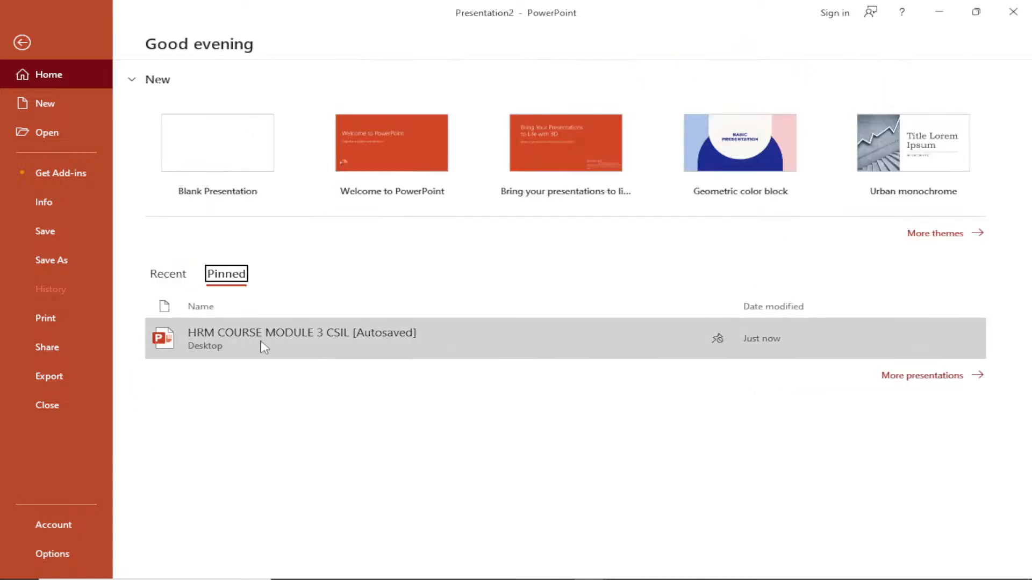
left_click(173, 280)
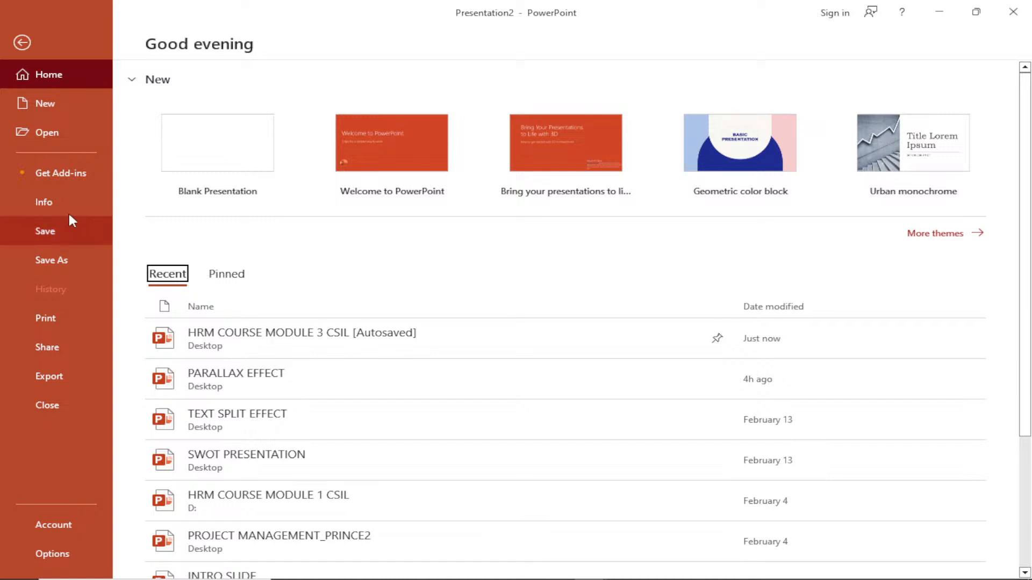
Browse the templates and themes available for a new presentation.
left_click(50, 105)
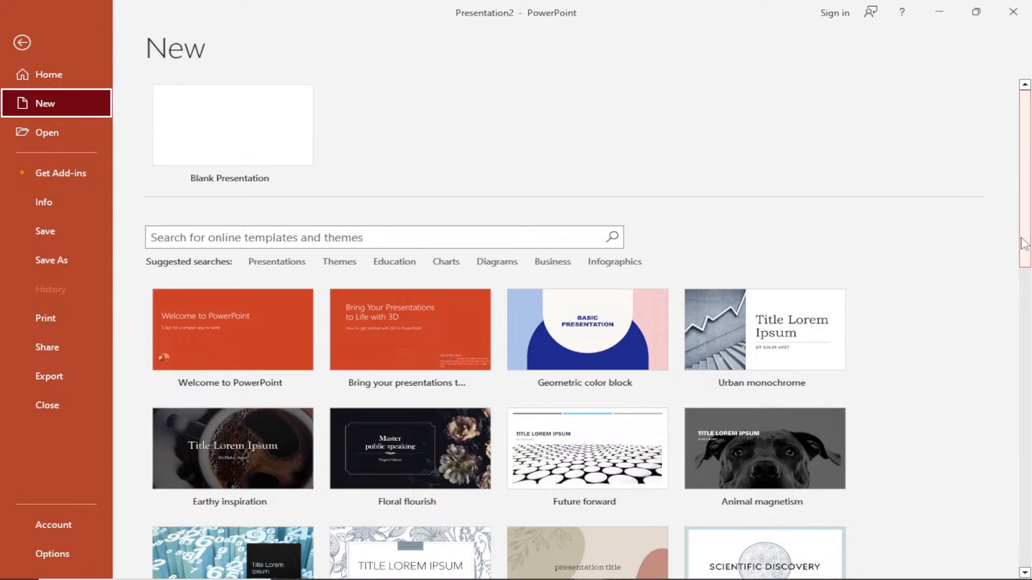
left_click_drag(1023, 244, 1030, 406)
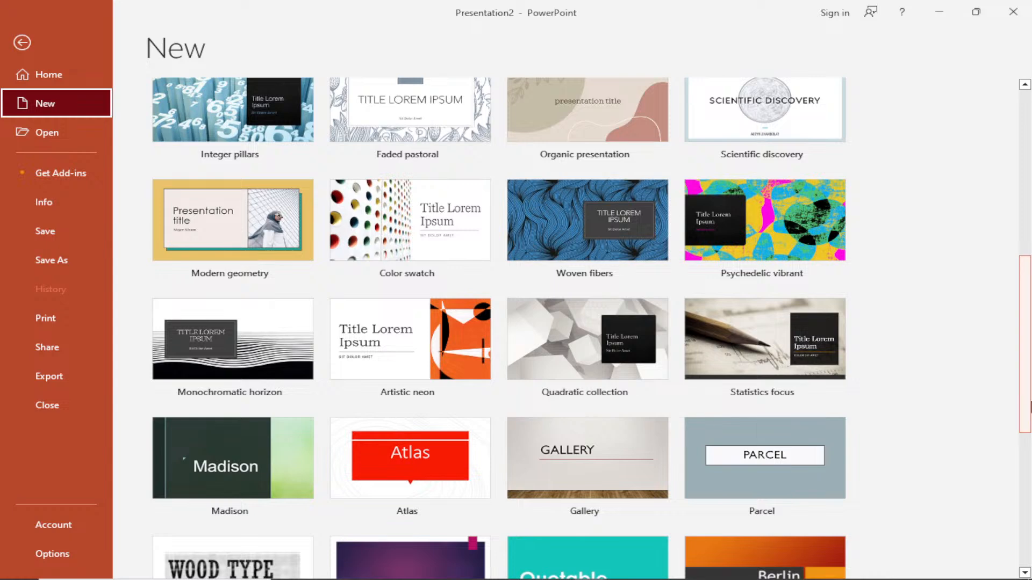
left_click_drag(1030, 406, 1025, 438)
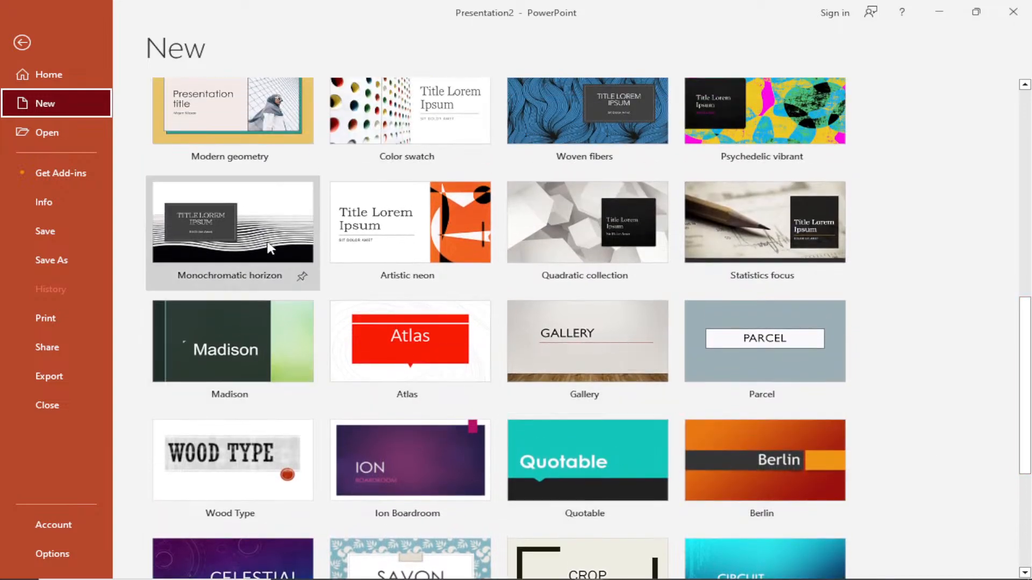
left_click_drag(1030, 319, 1030, 278)
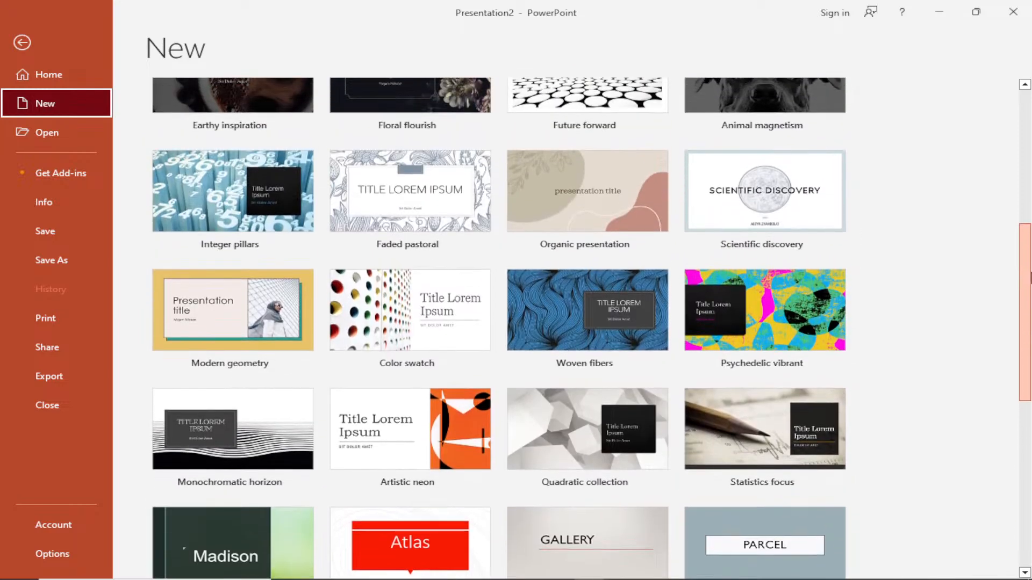
left_click_drag(1030, 277, 1026, 138)
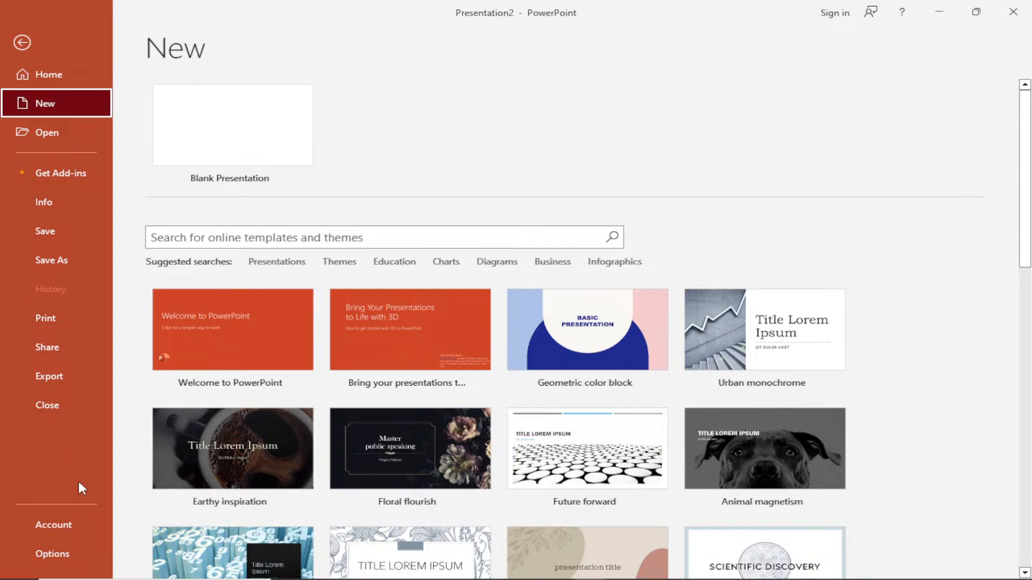
Set the Office theme to Black in the general program options and apply it.
left_click(57, 549)
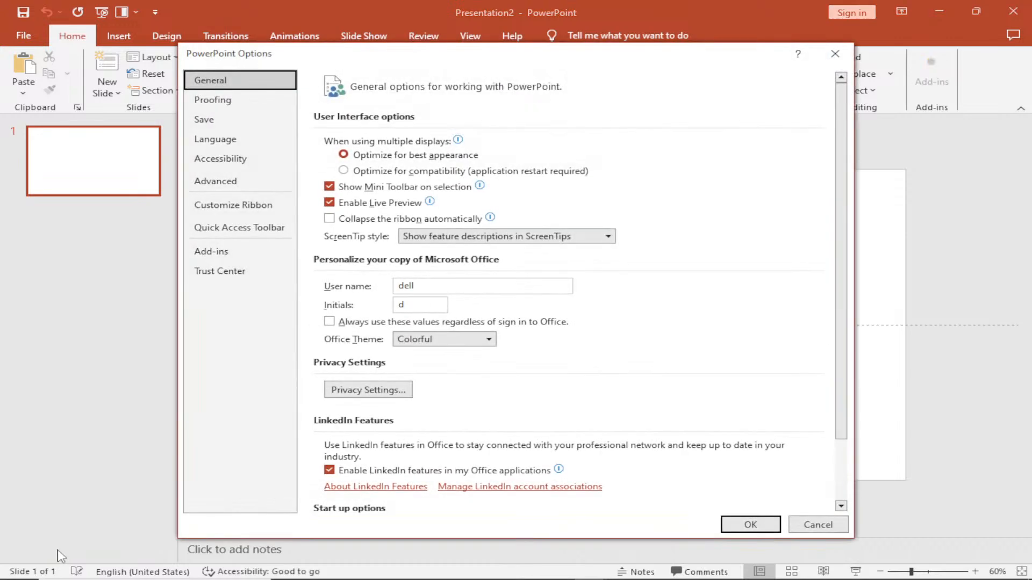
left_click(841, 287)
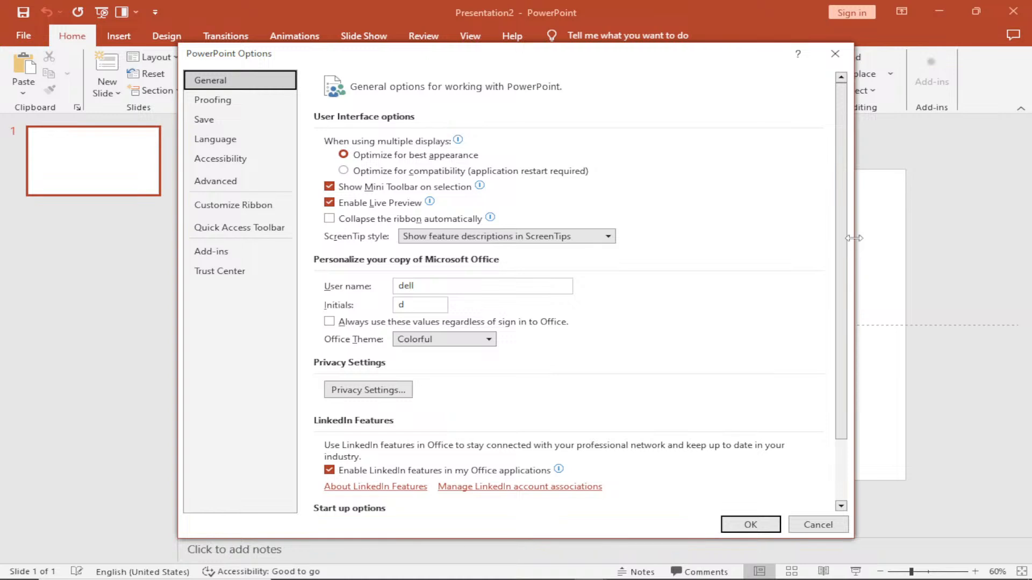
left_click(489, 340)
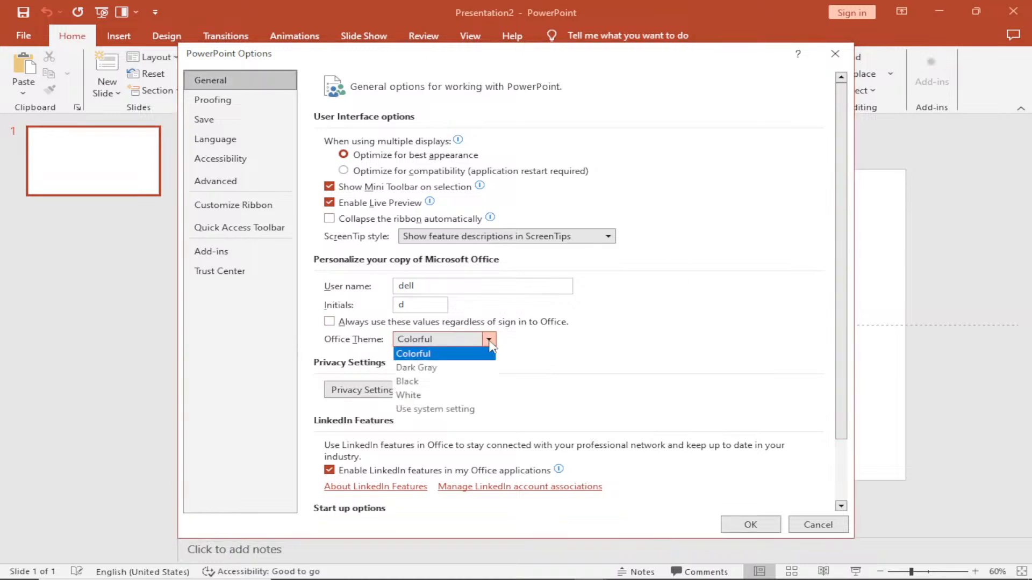
left_click(438, 369)
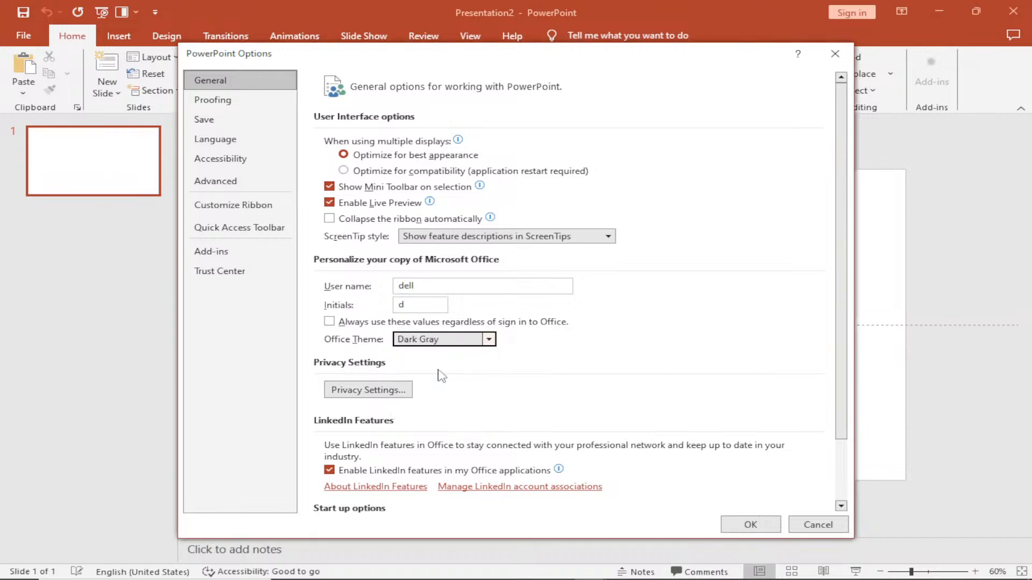
left_click(490, 340)
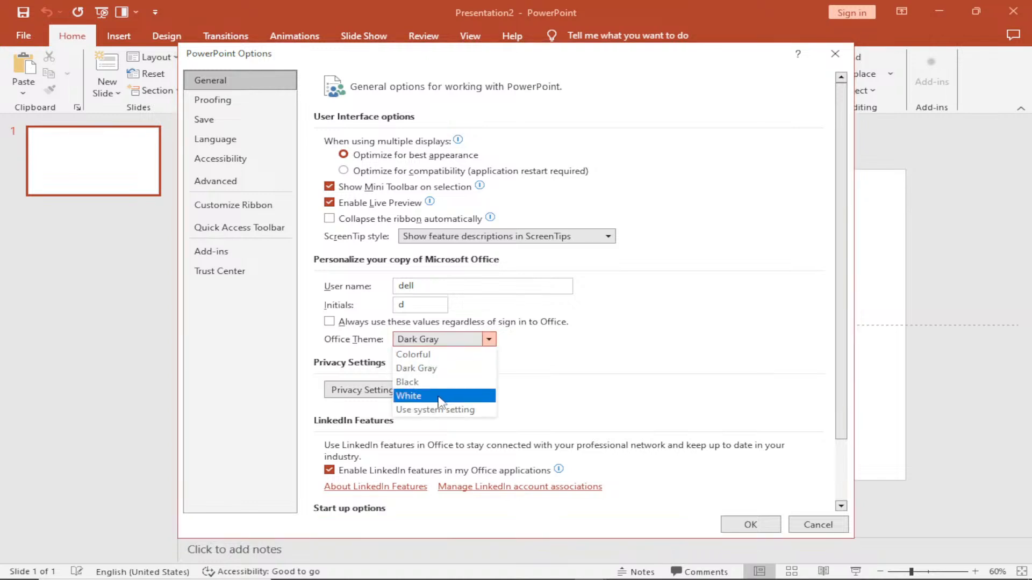
left_click(426, 382)
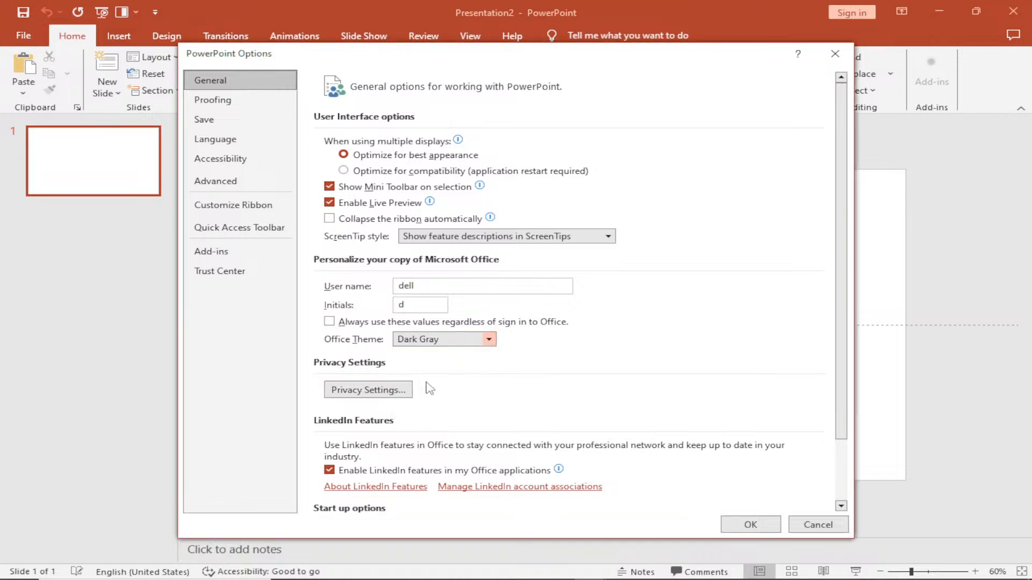
left_click(748, 526)
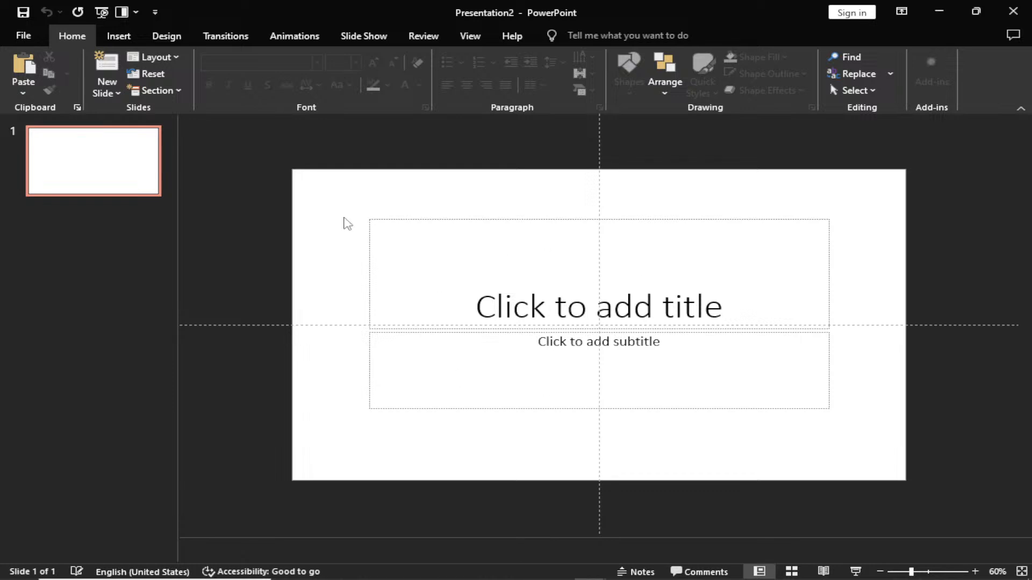
Add an AutoCorrect entry in the proofing options that replaces PPT with PowerPoint, and save the options.
left_click(25, 36)
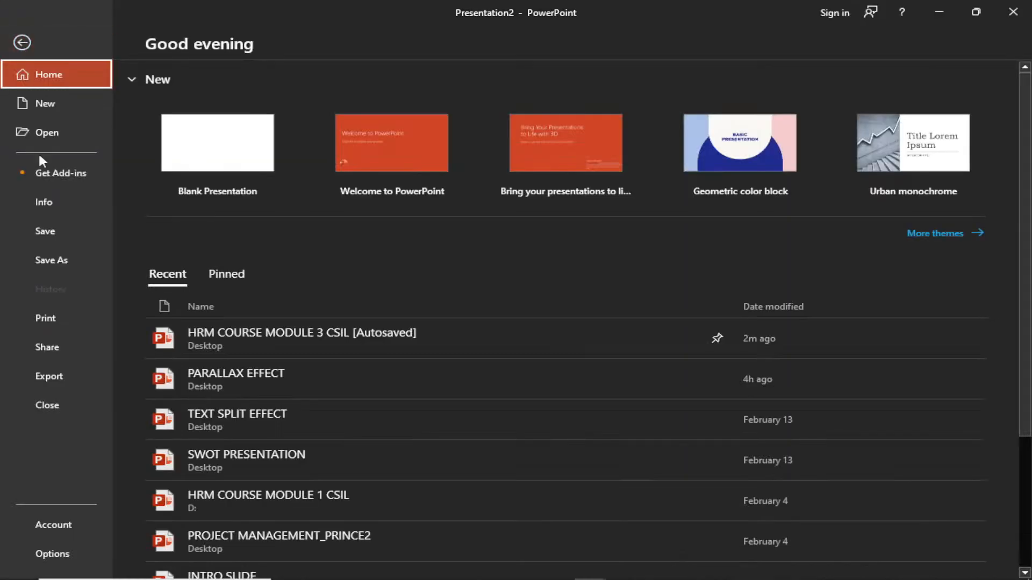
left_click(56, 556)
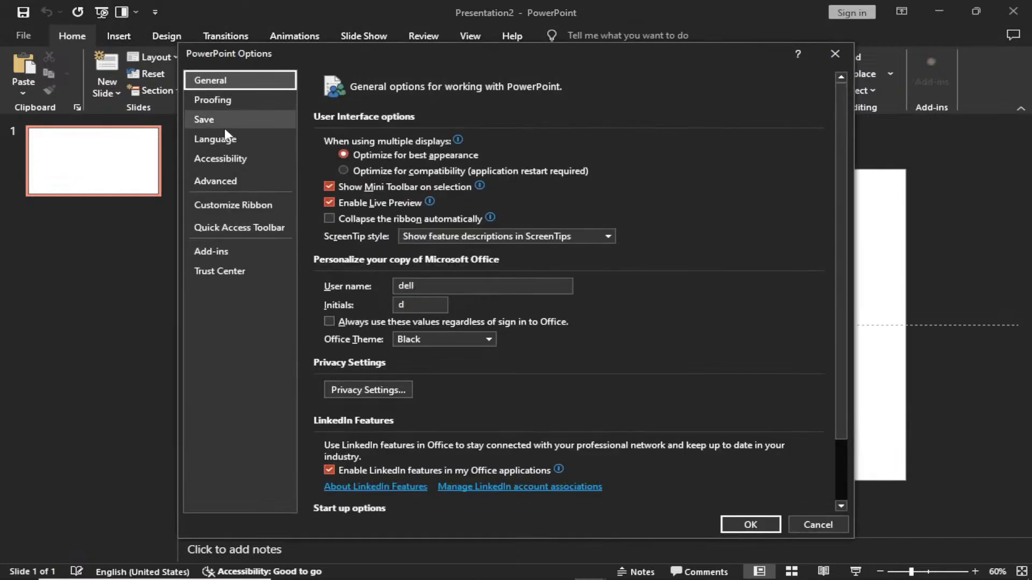
left_click(217, 99)
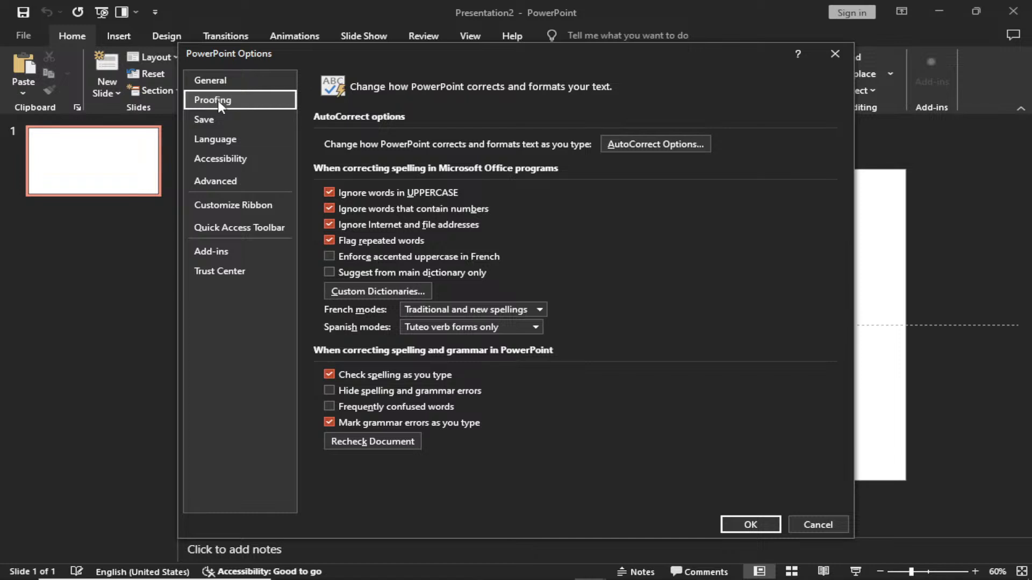
left_click(666, 146)
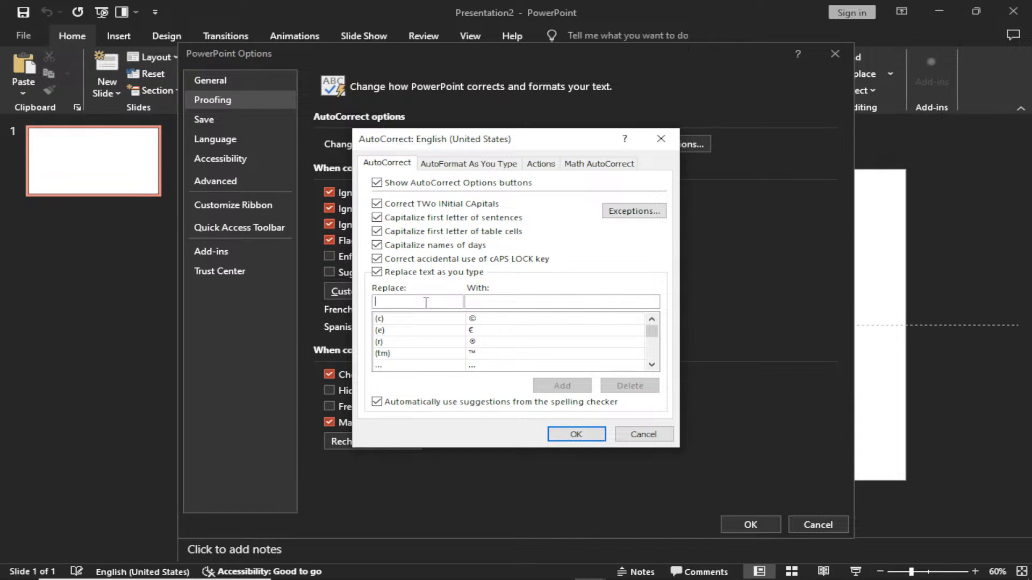
type("PPT")
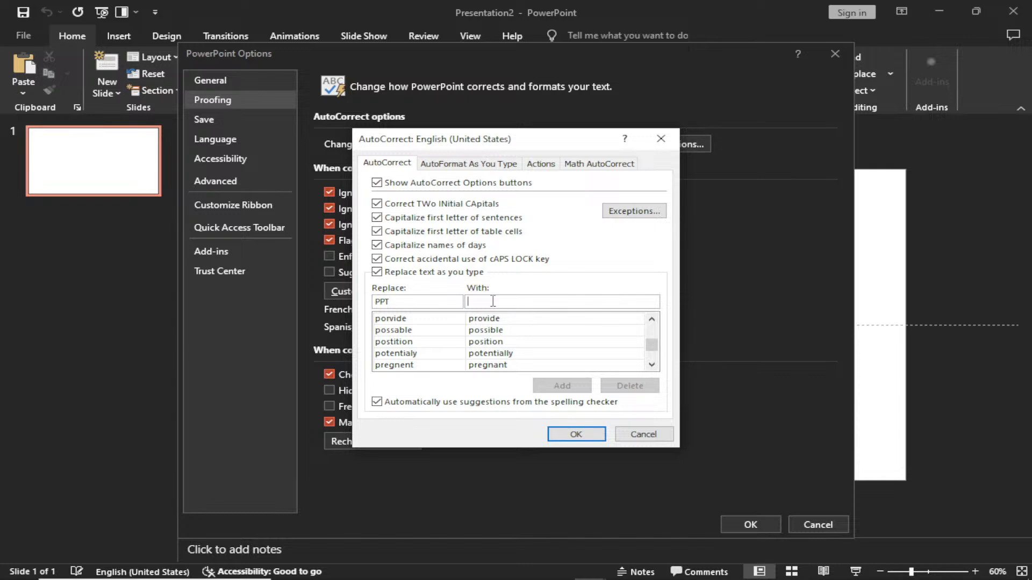
type("Power")
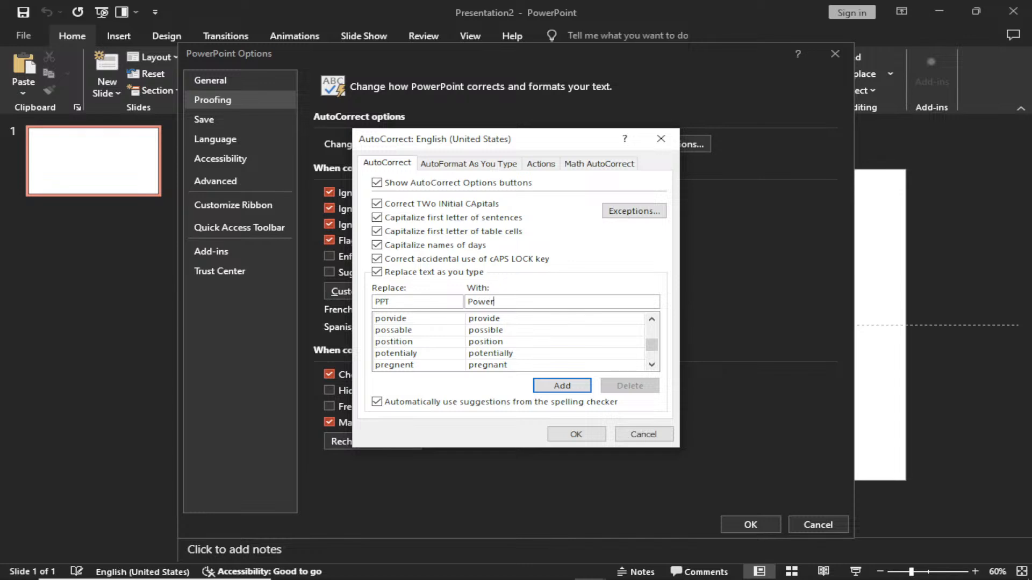
type("POINT")
key("BackSpace")
key("BackSpace")
key("BackSpace")
key("BackSpace")
type("ointy")
key("BackSpace")
left_click(562, 386)
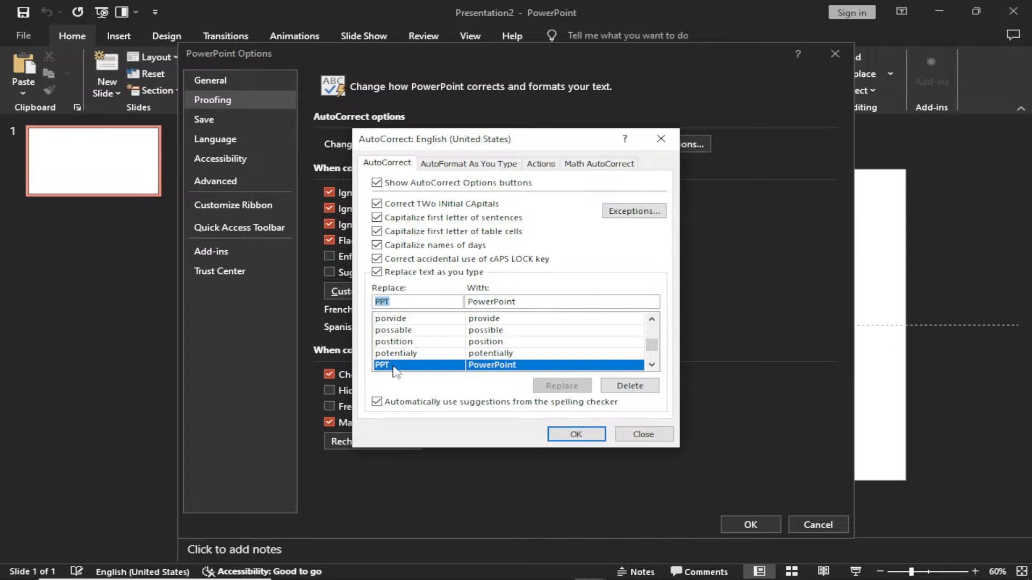
left_click(573, 434)
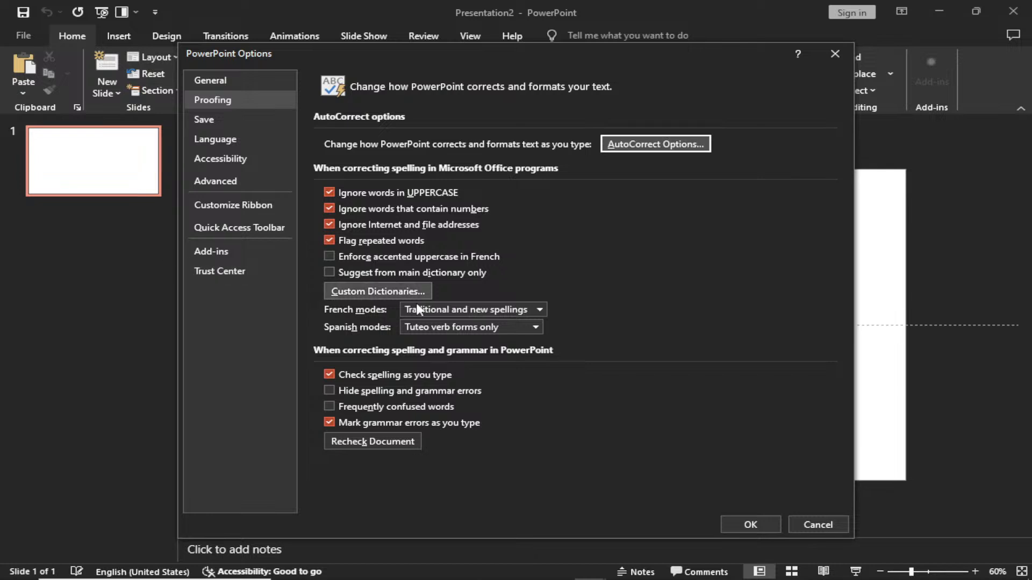
left_click(742, 522)
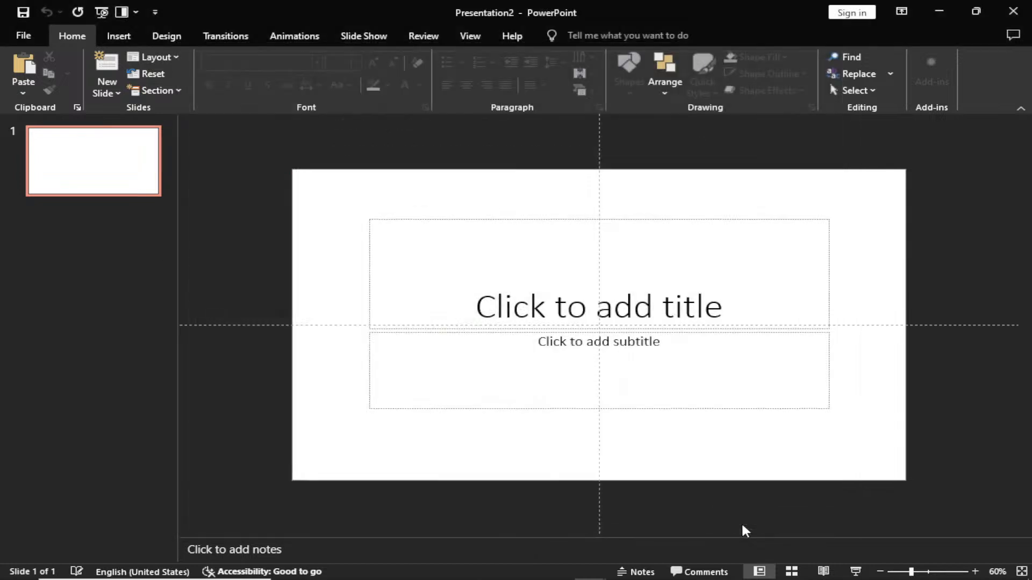
Enter PPT followed by a space in the slide's title placeholder to test the AutoCorrect entry.
left_click(463, 259)
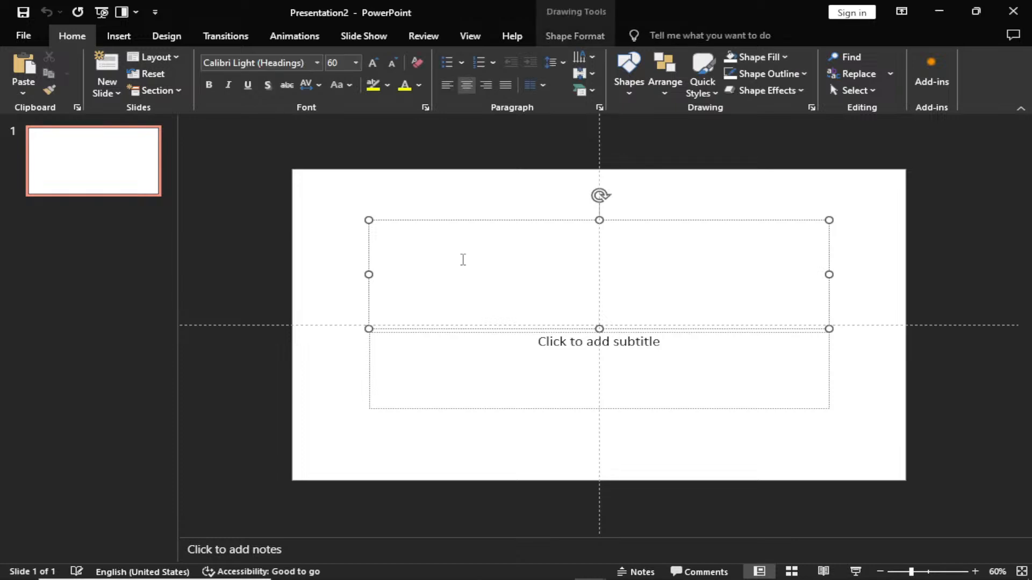
type("ppt")
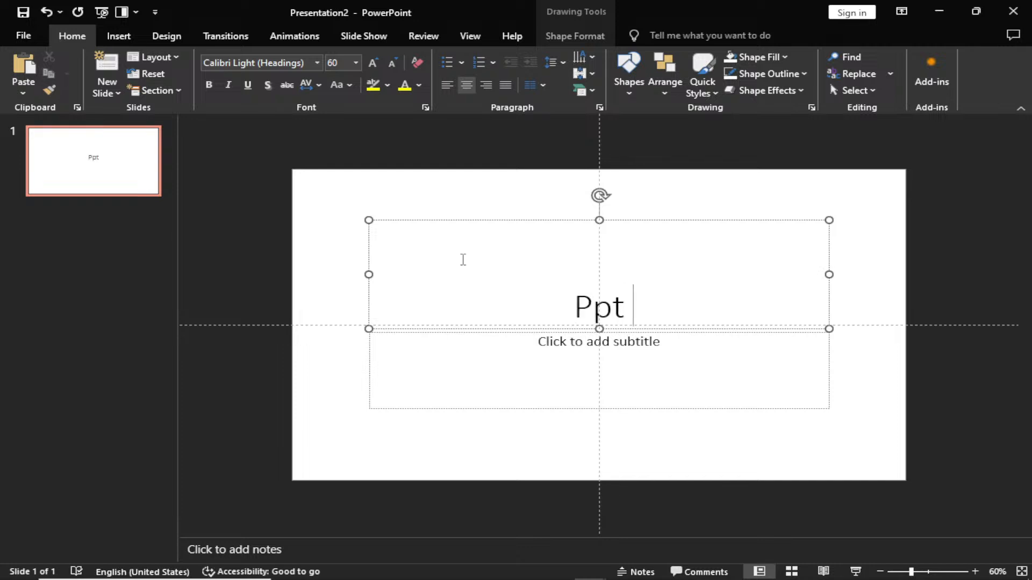
key("BackSpace")
key("BackSpace")
key("BackSpace")
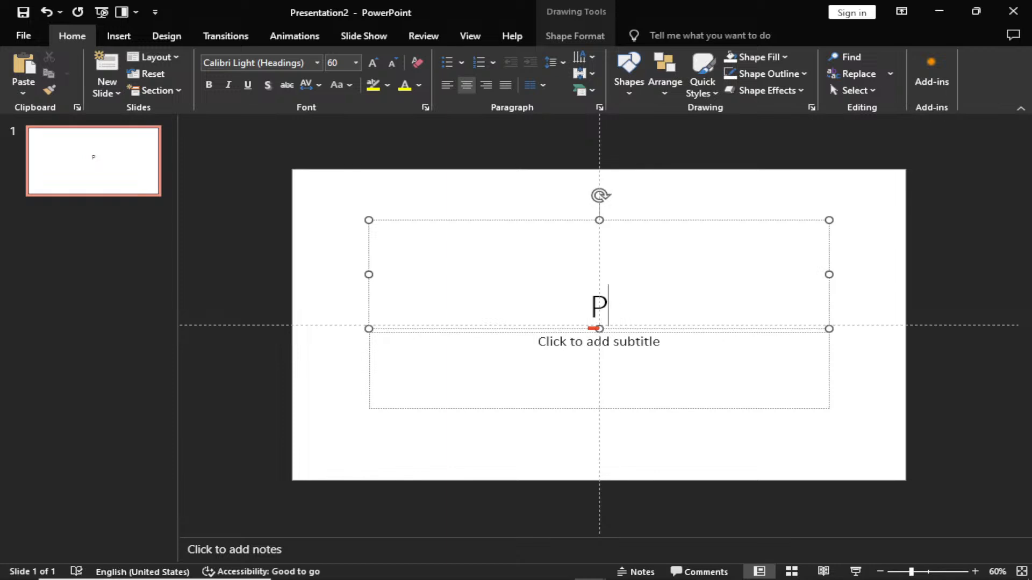
type("PT")
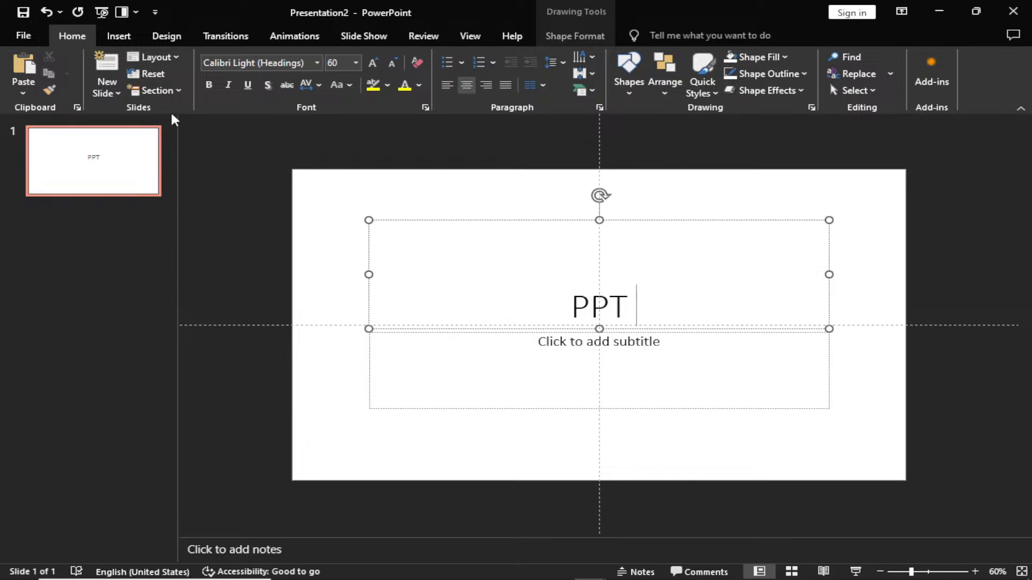
Open the AutoCorrect settings from the proofing section of the program options.
left_click(24, 37)
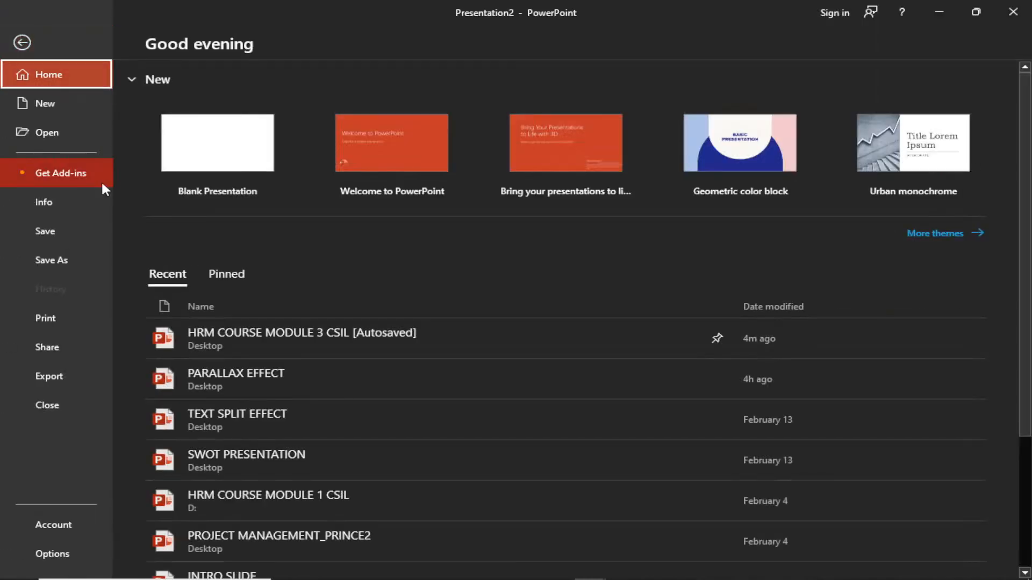
left_click(49, 553)
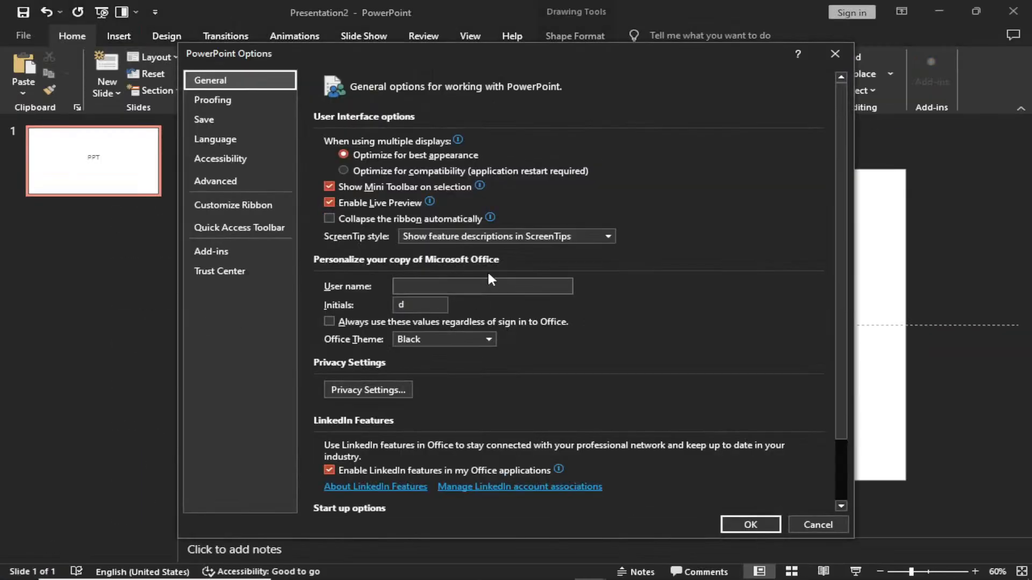
left_click(232, 99)
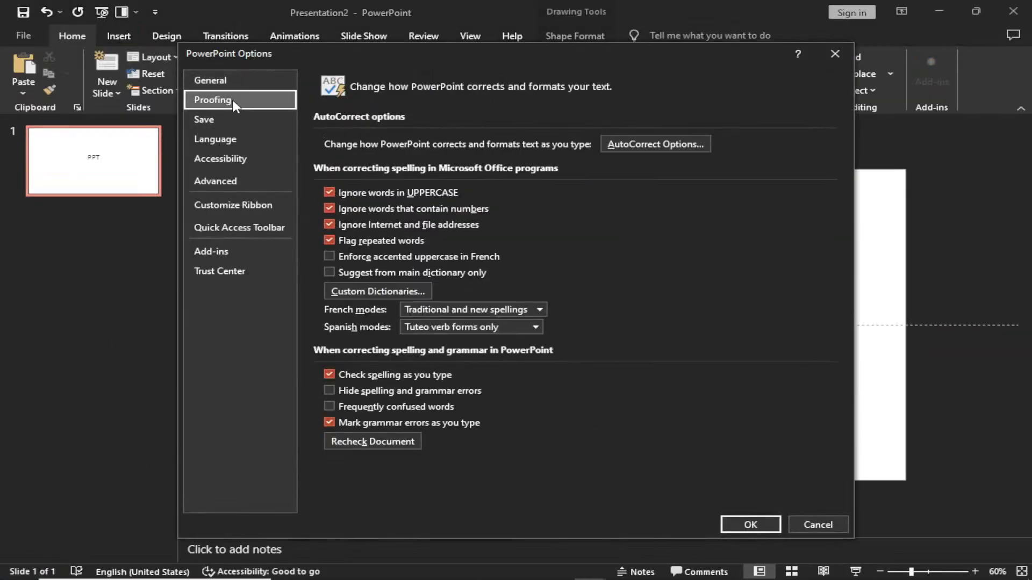
left_click(653, 144)
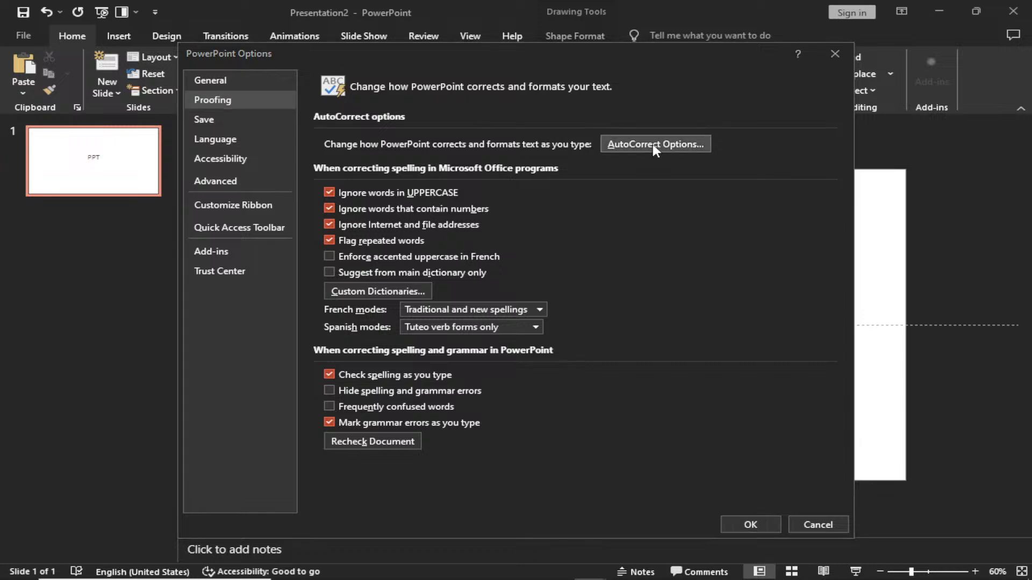
Look through the AutoCorrect replacement list for the PPT entry, and close the settings and program options with OK.
left_click_drag(651, 330, 655, 370)
left_click_drag(652, 352, 654, 357)
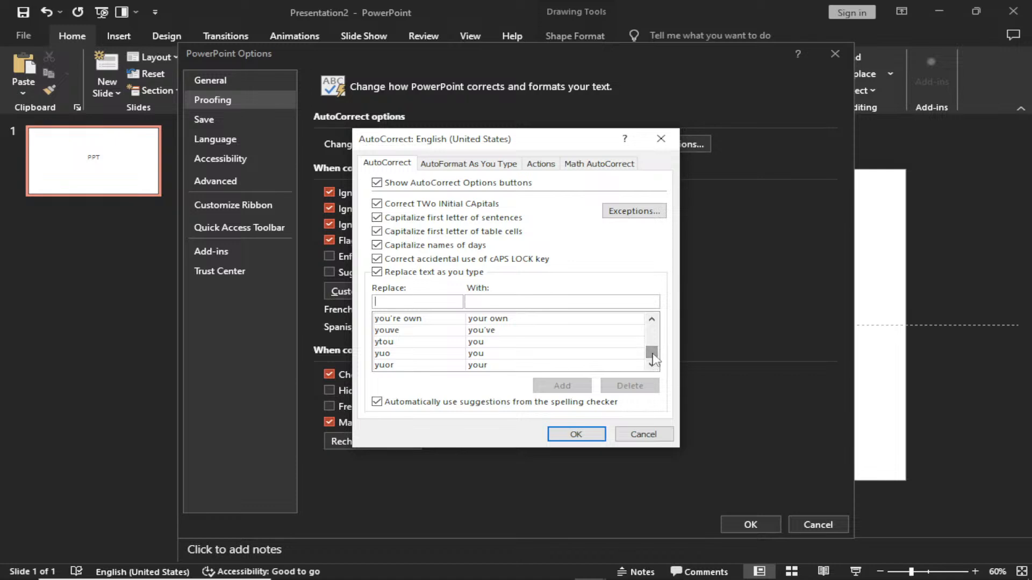
left_click_drag(652, 357, 654, 352)
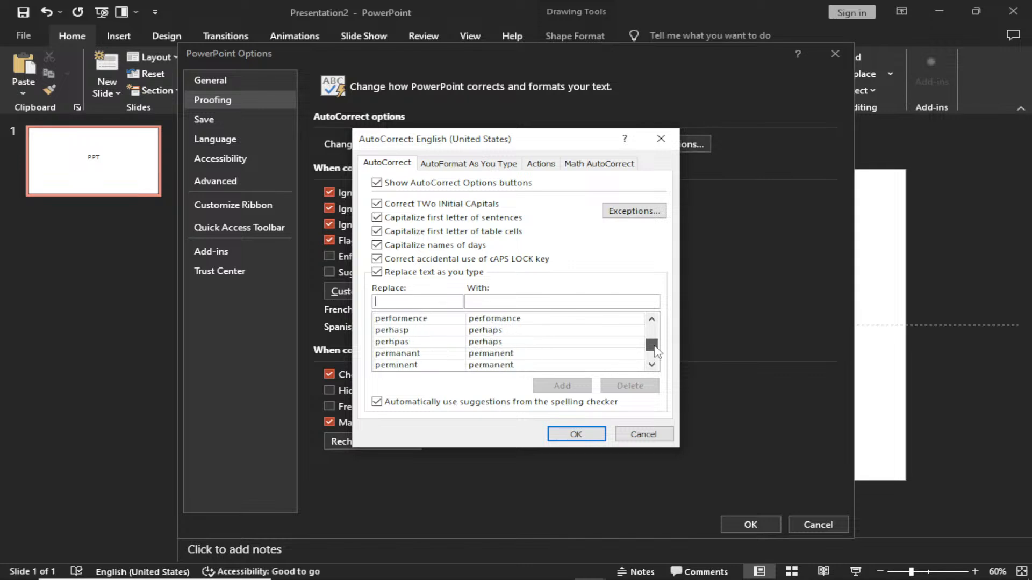
left_click_drag(654, 352, 655, 352)
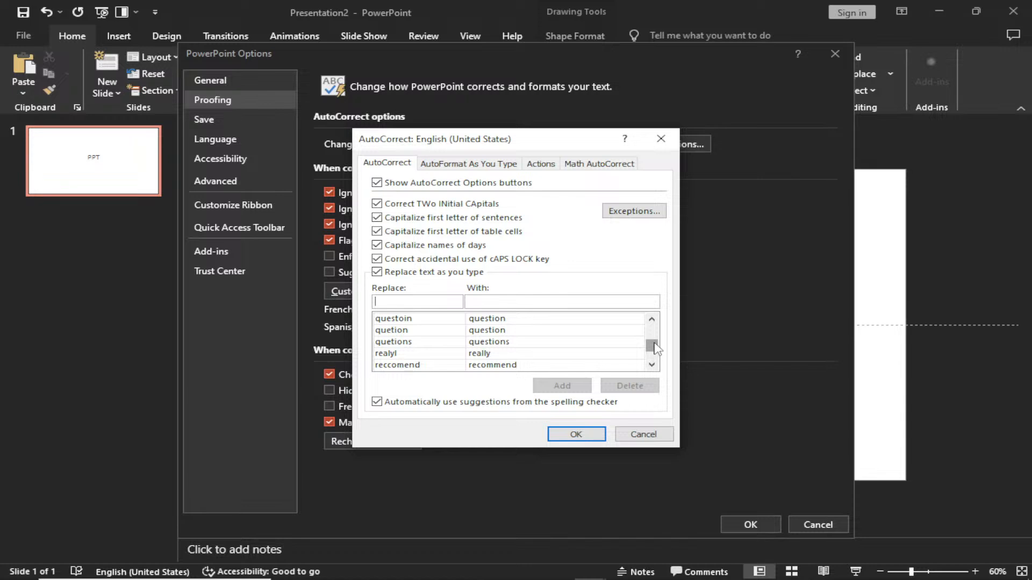
left_click(465, 344)
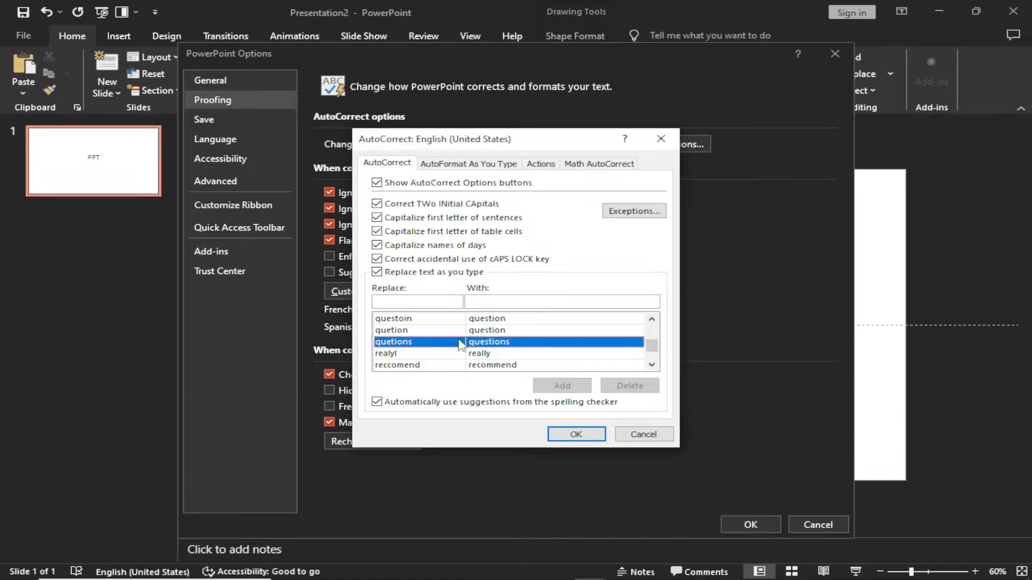
key("Up")
key("Up")
key("Up")
key("Up")
key("Up")
key("Up")
key("Up")
key("Up")
key("Up")
key("Up")
key("Up")
key("Up")
key("Up")
key("Up")
key("Up")
key("Up")
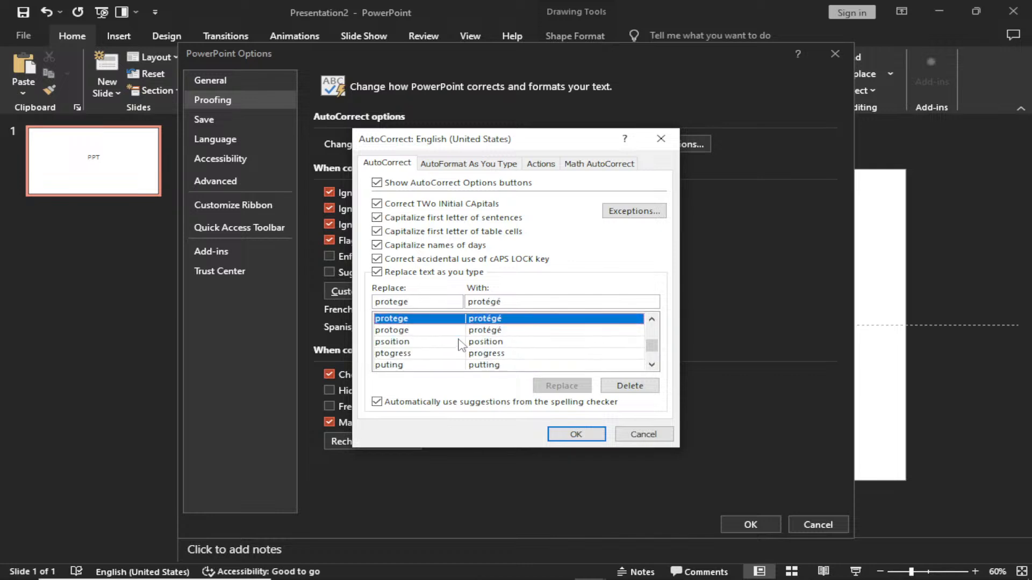
key("Up")
key("Up")
key("Up")
key("Up")
key("Up")
key("Up")
key("Up")
key("Up")
key("Up")
key("Up")
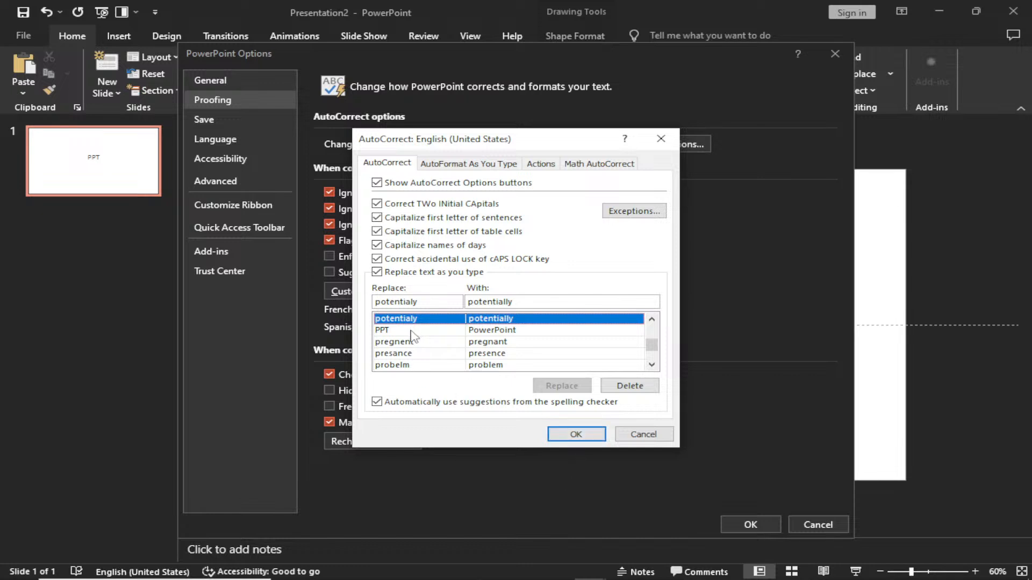
left_click(573, 431)
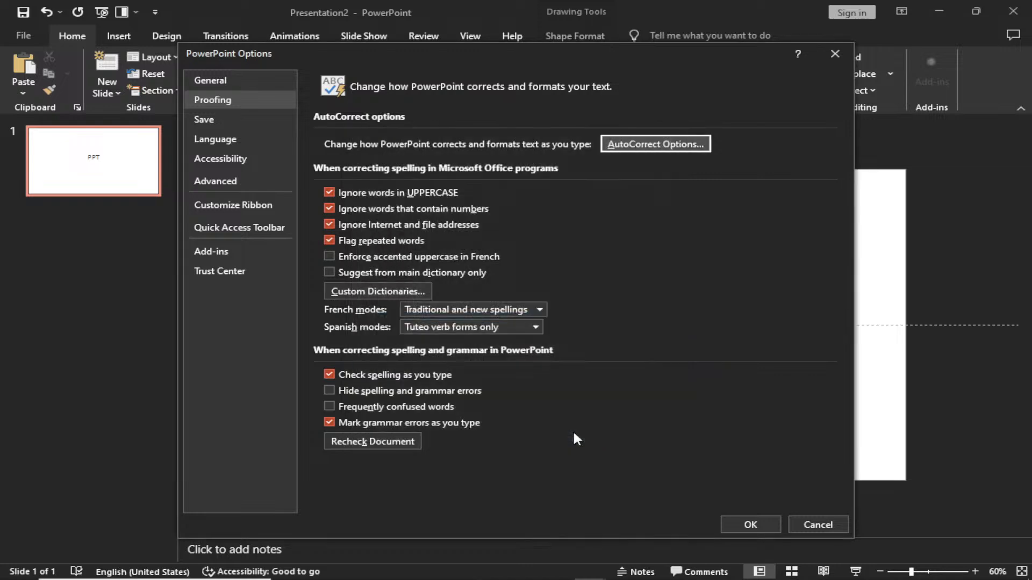
left_click(749, 525)
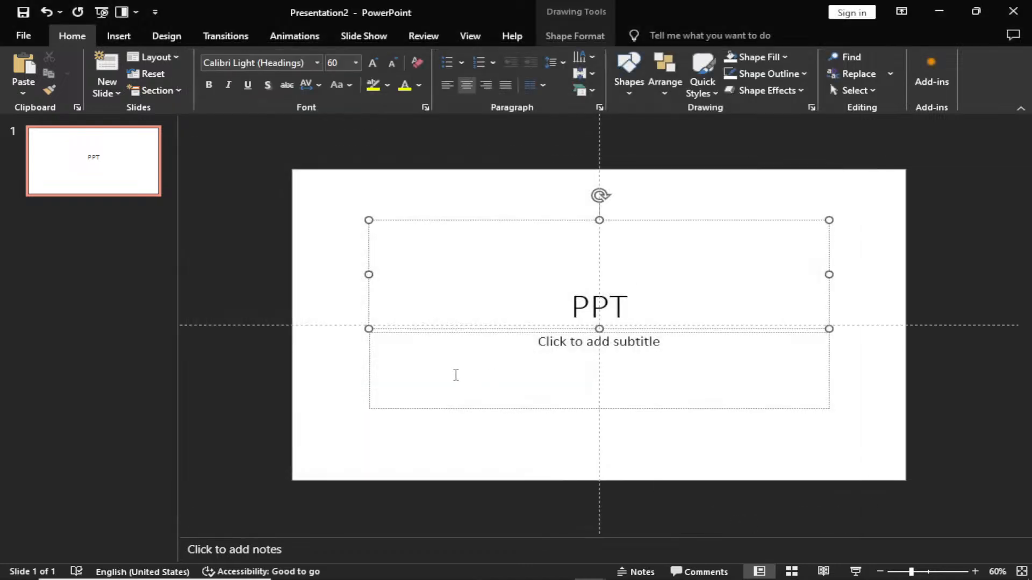
Enter PPT in the slide's subtitle placeholder to test the AutoCorrect entry again.
left_click(455, 374)
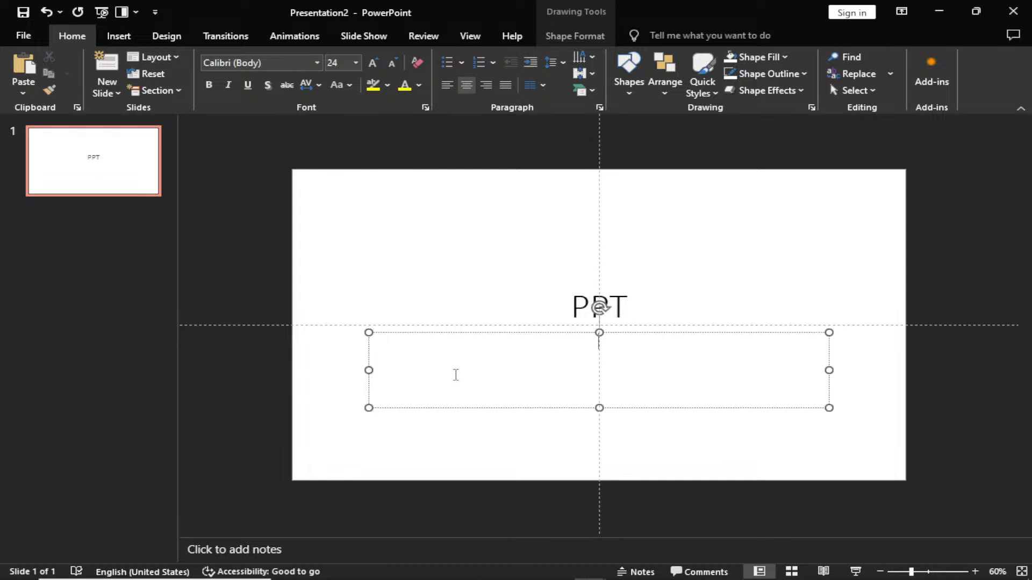
type("PP")
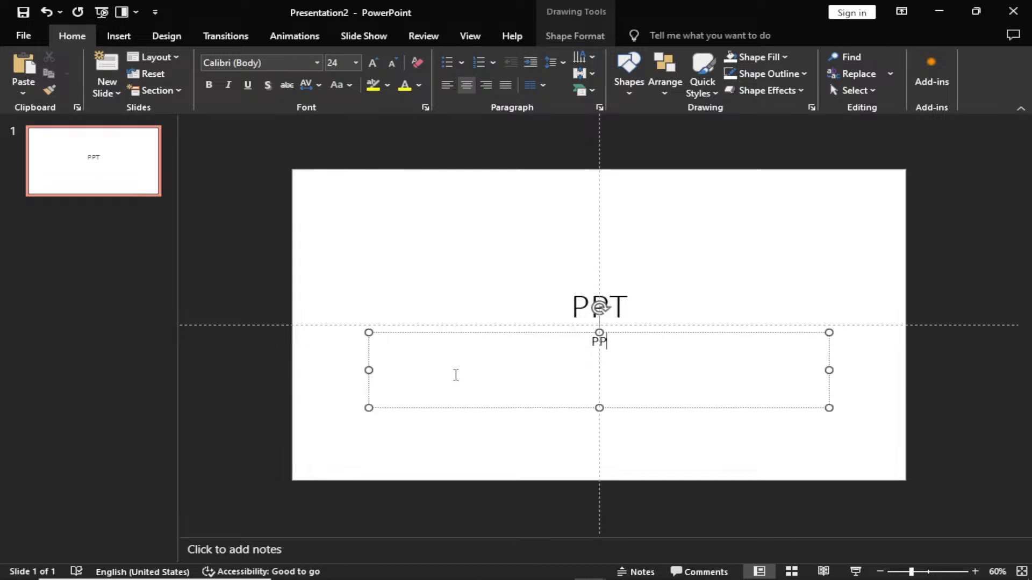